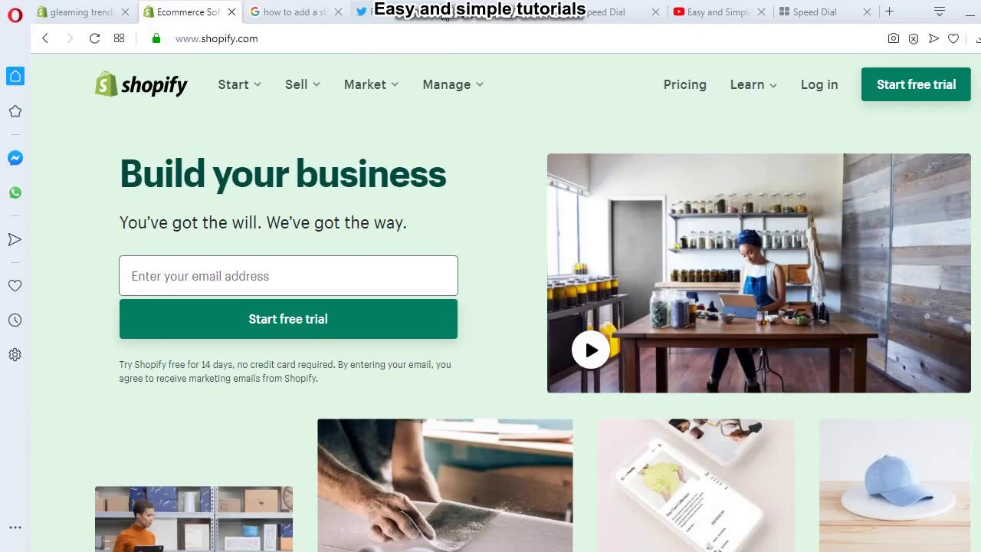
# Go to the gleaming trends store admin and open Online Store › Themes.
pyautogui.click(88, 6)
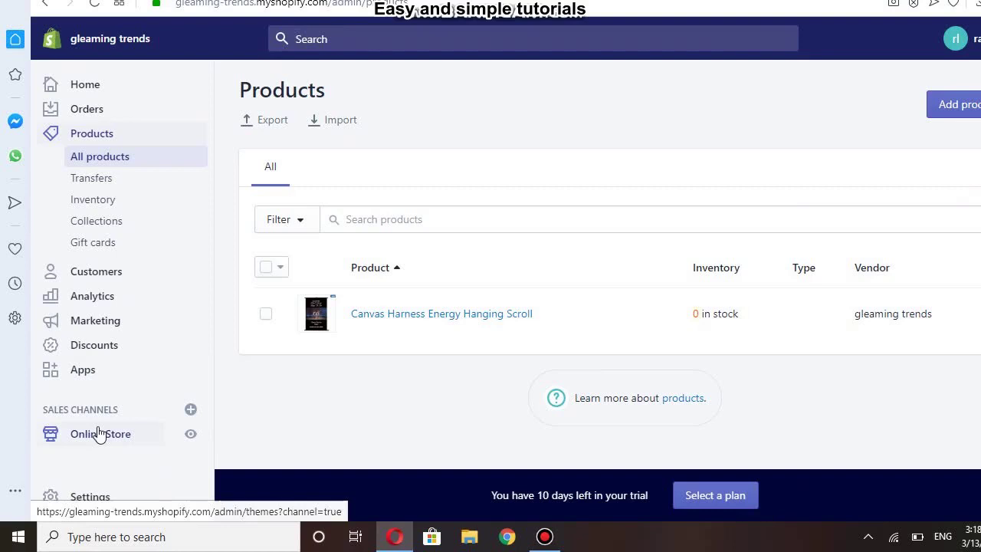
pyautogui.click(96, 434)
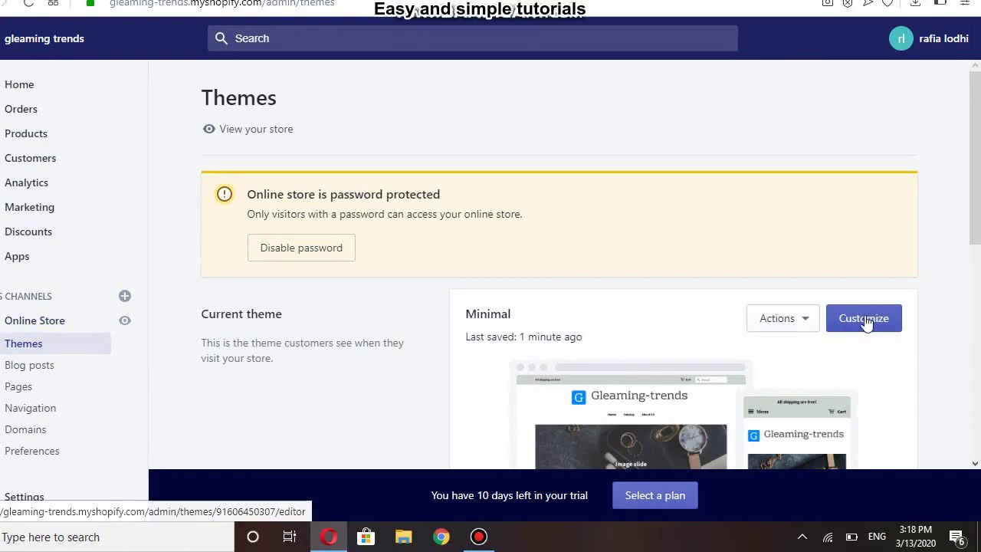
# Customize the current Minimal theme and browse its home page preview.
pyautogui.click(869, 323)
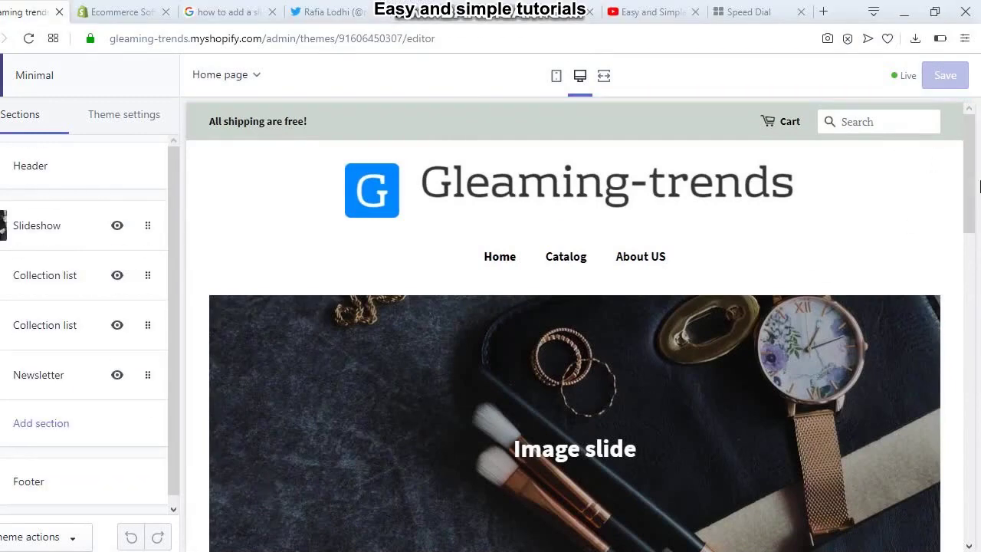
pyautogui.moveTo(970, 186)
pyautogui.mouseDown()
pyautogui.moveTo(971, 212)
pyautogui.moveTo(969, 176)
pyautogui.moveTo(972, 307)
pyautogui.moveTo(972, 197)
pyautogui.mouseUp()
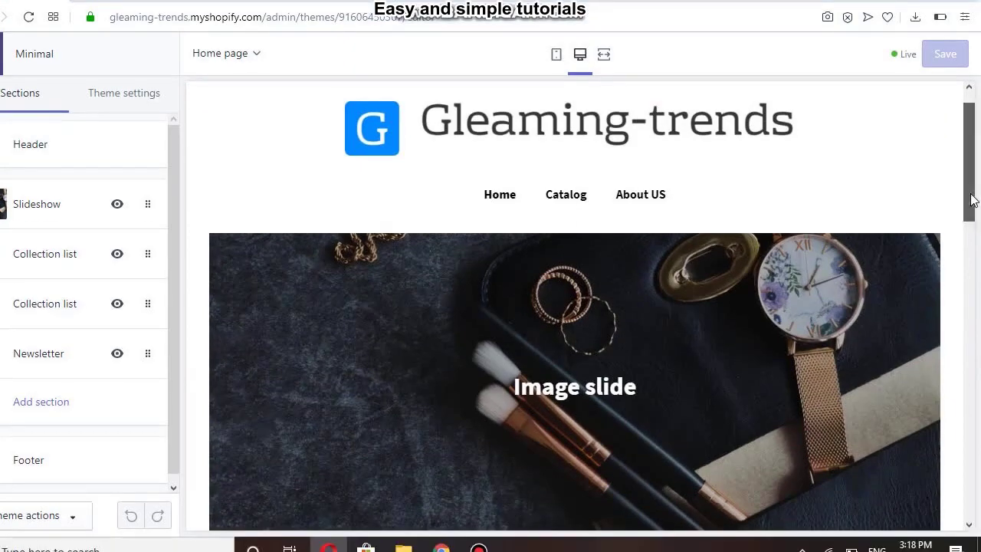
pyautogui.moveTo(971, 202)
pyautogui.mouseDown()
pyautogui.moveTo(972, 468)
pyautogui.moveTo(972, 303)
pyautogui.mouseUp()
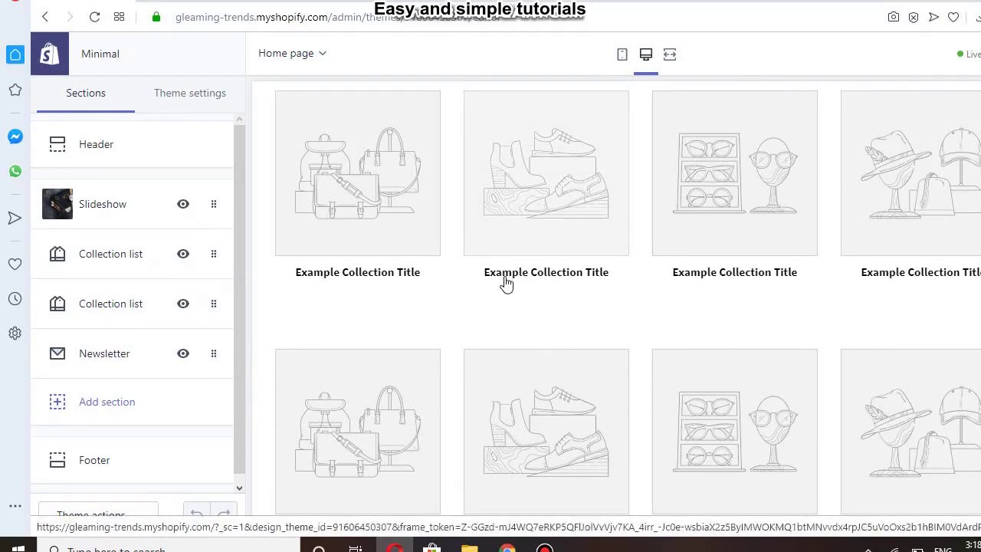
# Add a Video section to the home page from the section list.
pyautogui.click(108, 411)
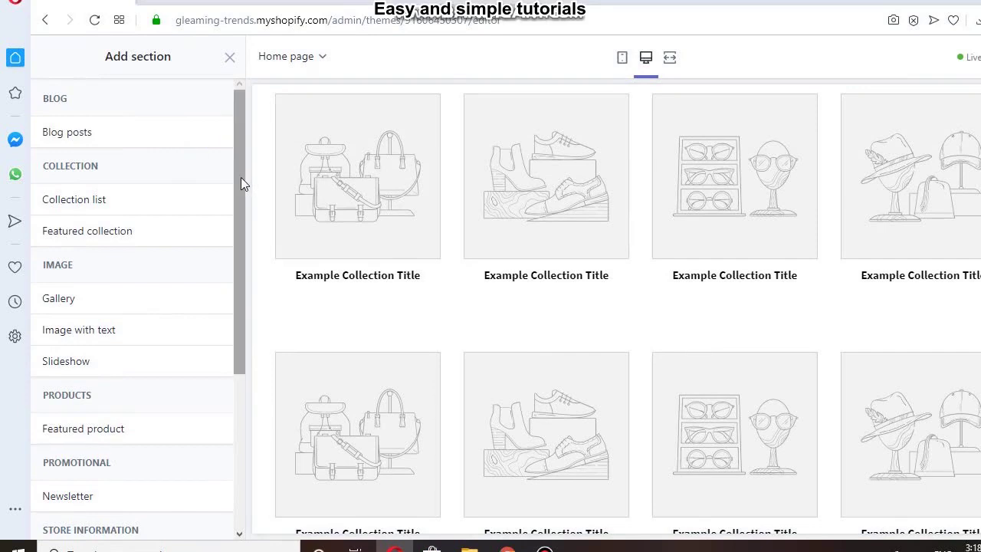
pyautogui.moveTo(240, 177); pyautogui.dragTo(236, 333)
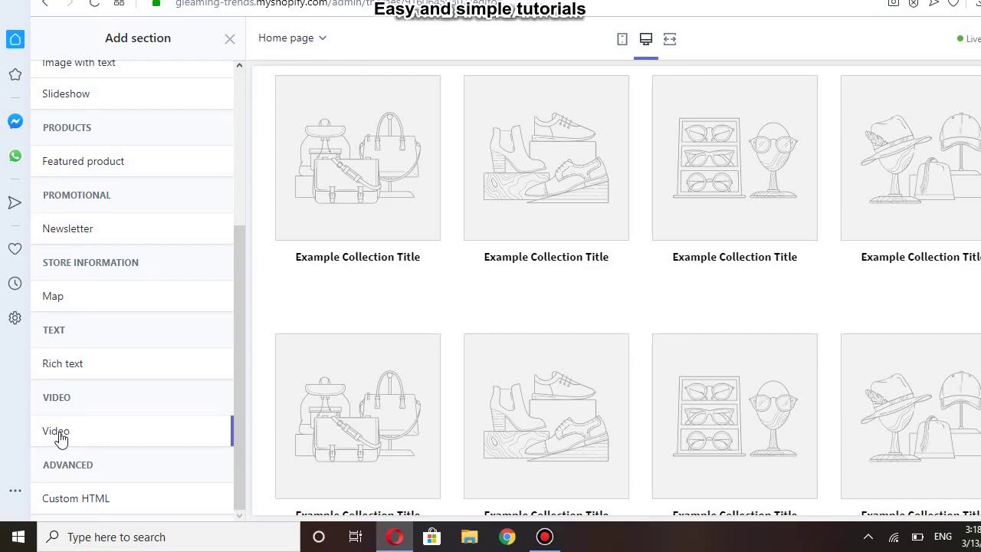
pyautogui.click(59, 434)
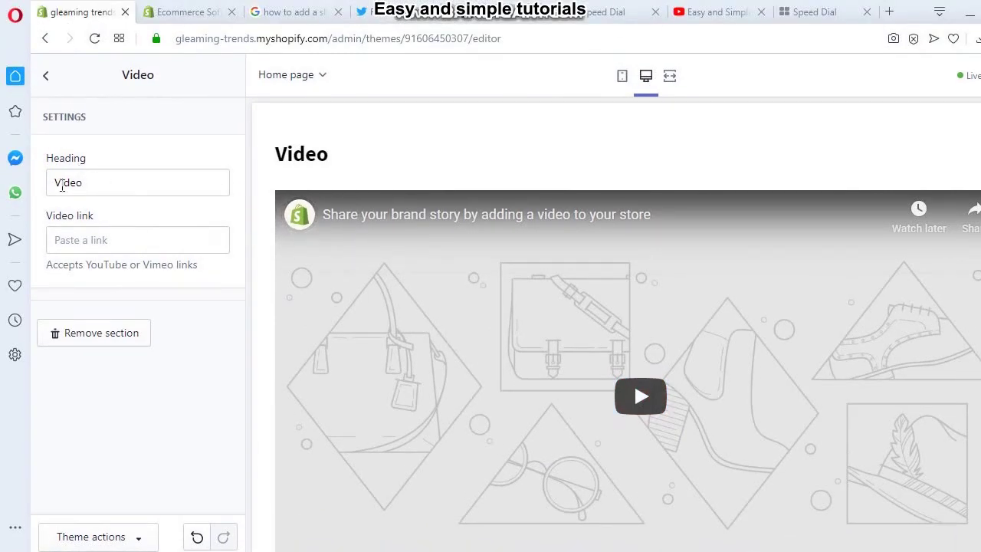
# Change the Video section heading to 'Gleaming-trends'.
pyautogui.click(81, 184)
pyautogui.write('G')
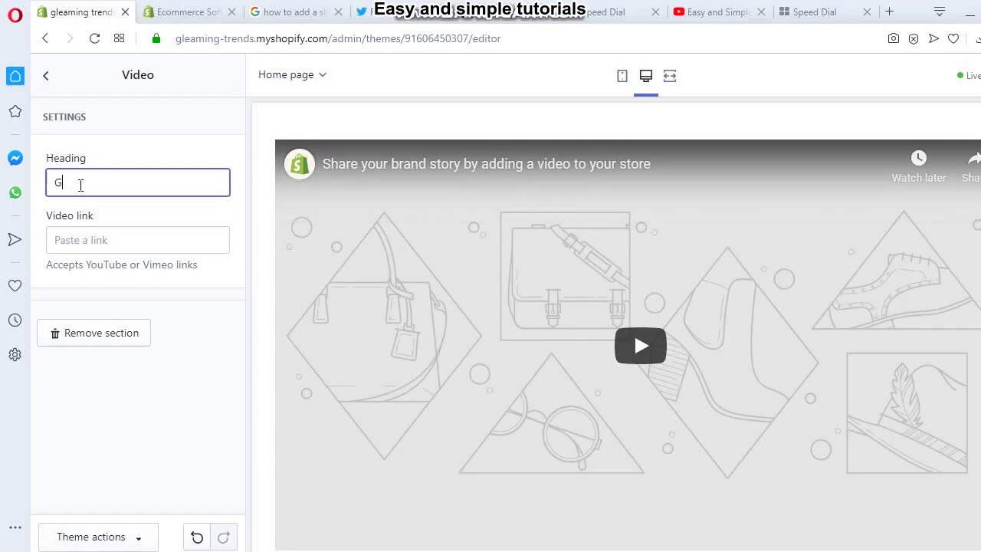
pyautogui.write('leam')
pyautogui.write('ing-tre')
pyautogui.write('nds')
pyautogui.click(95, 241)
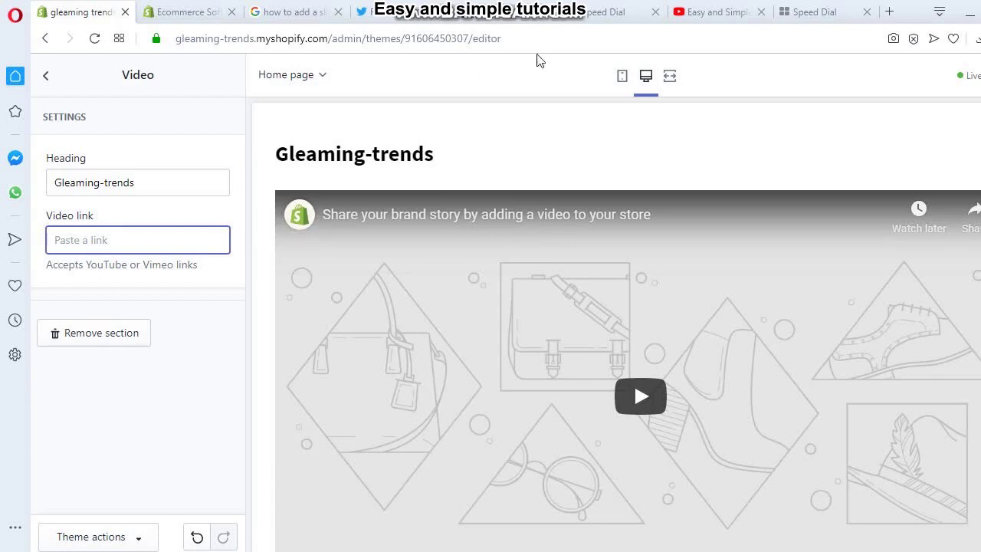
# Copy the link address of the Shopify slideshow tutorial from the YouTube channel uploads.
pyautogui.click(714, 19)
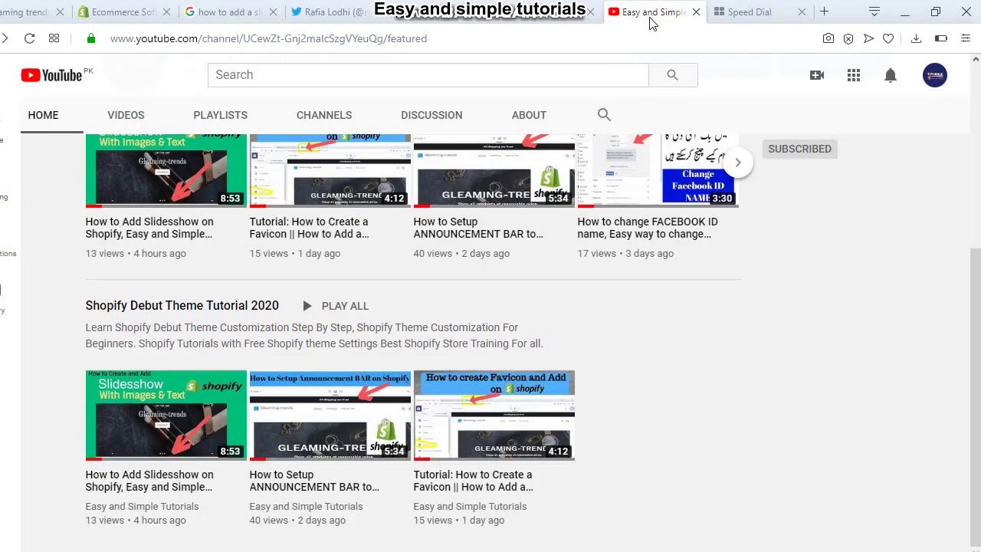
pyautogui.scroll(2, 974, 306)
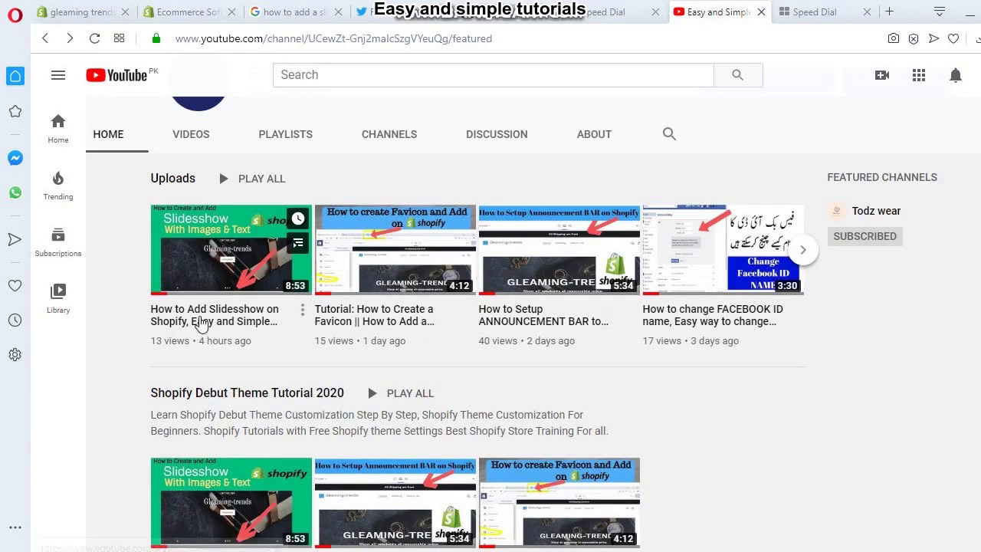
pyautogui.rightClick(200, 320)
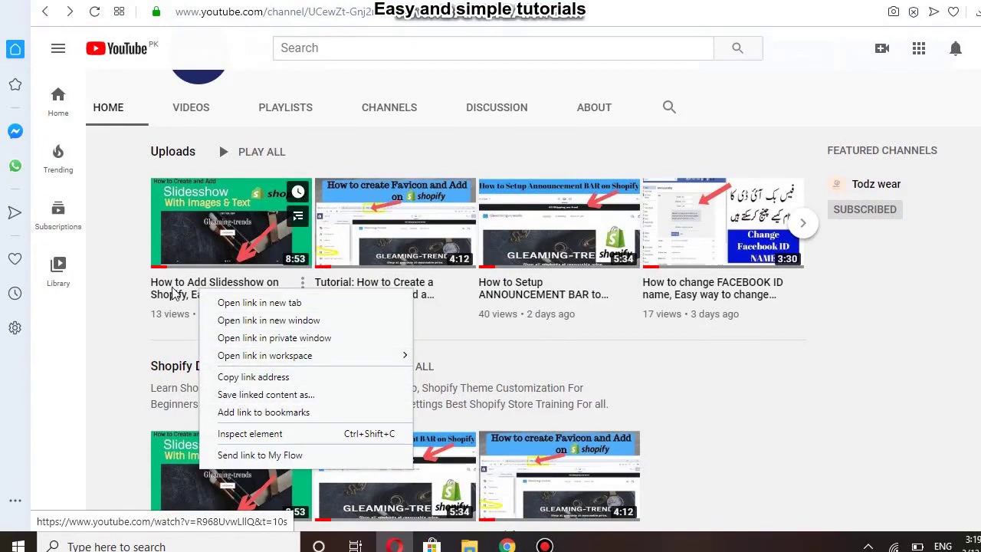
pyautogui.click(291, 378)
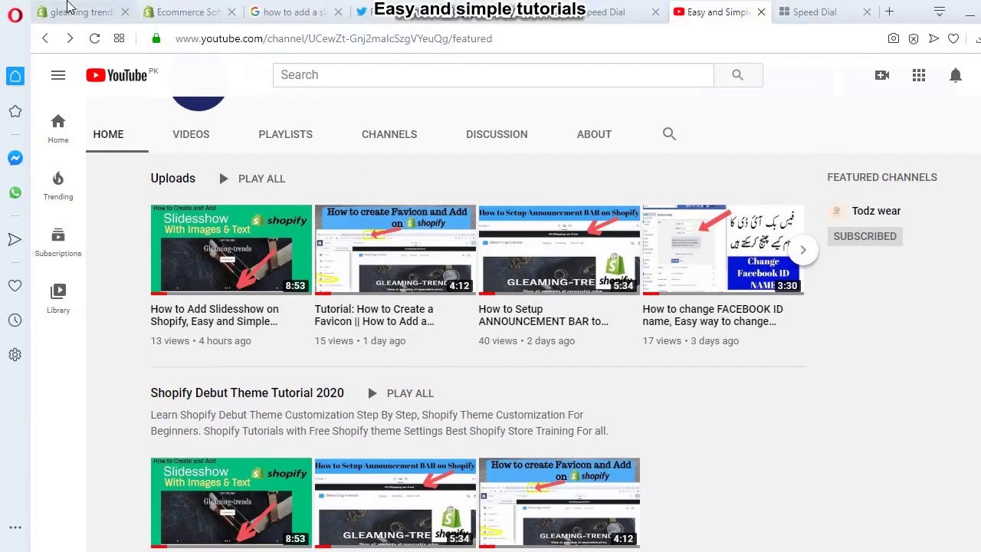
# Paste the slideshow tutorial link into the Video link field and save the theme.
pyautogui.click(71, 9)
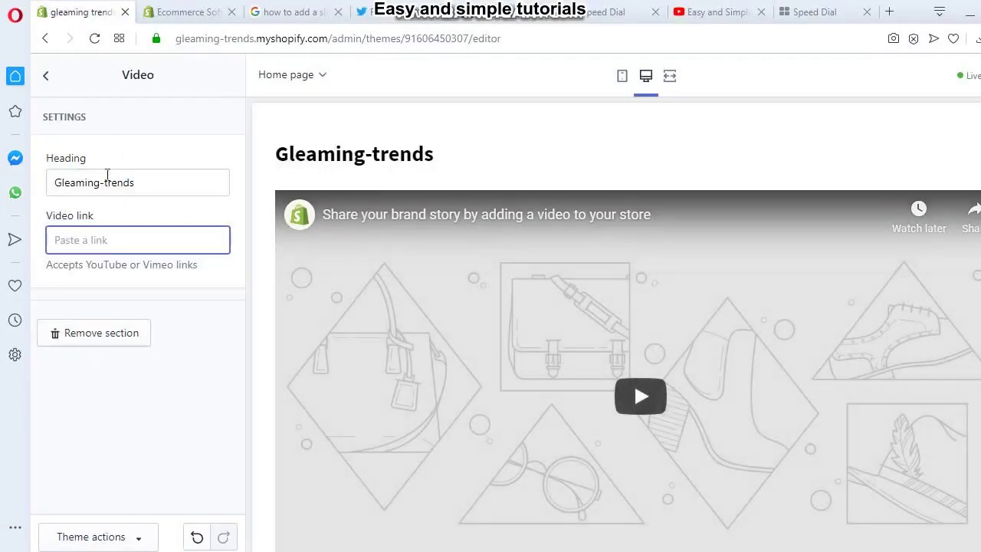
pyautogui.click(91, 235)
pyautogui.rightClick(73, 236)
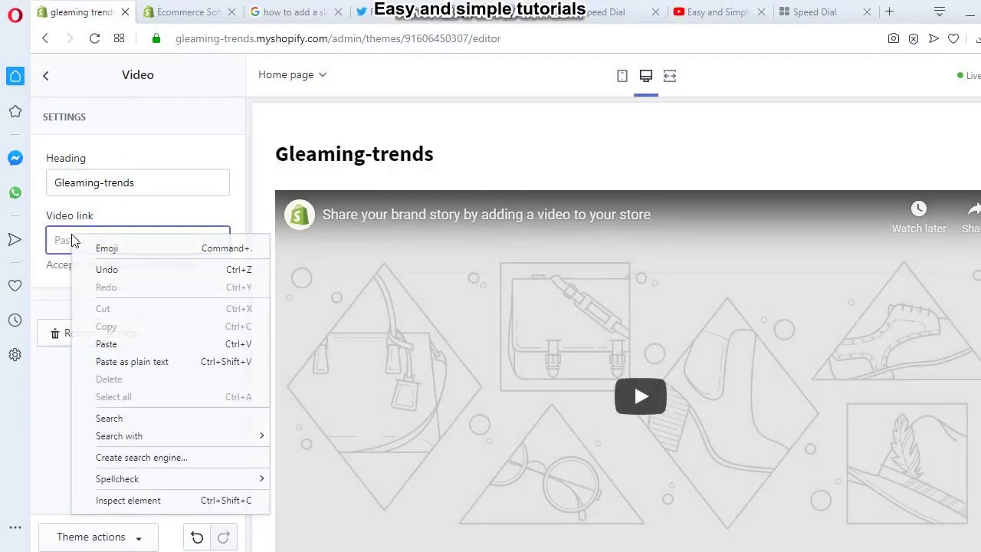
pyautogui.click(102, 345)
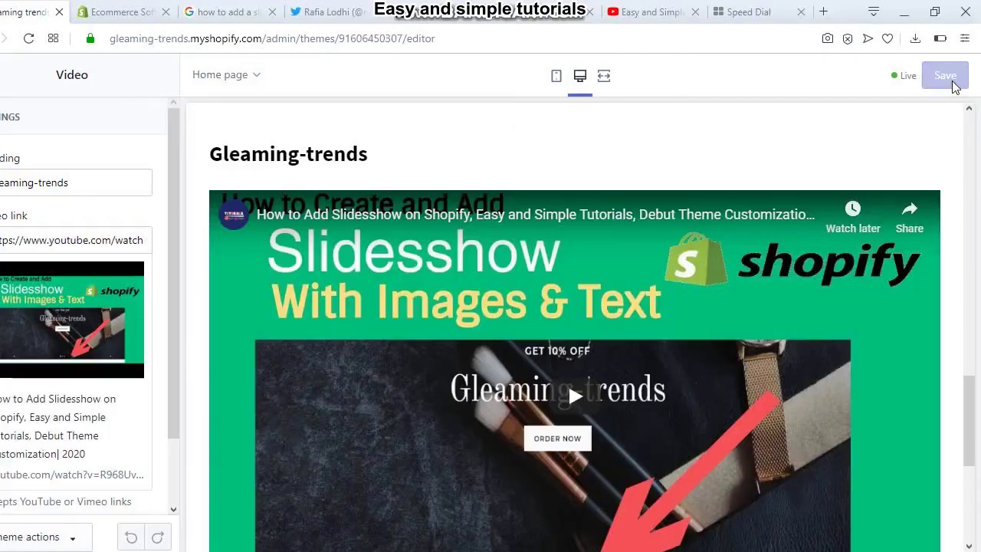
pyautogui.click(927, 84)
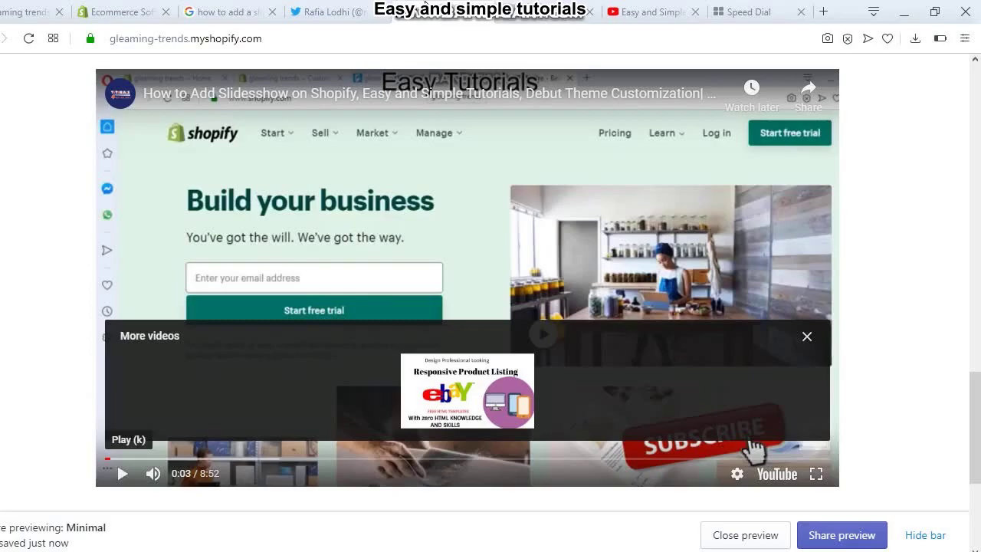
pyautogui.moveTo(424, 4); pyautogui.dragTo(773, 6)
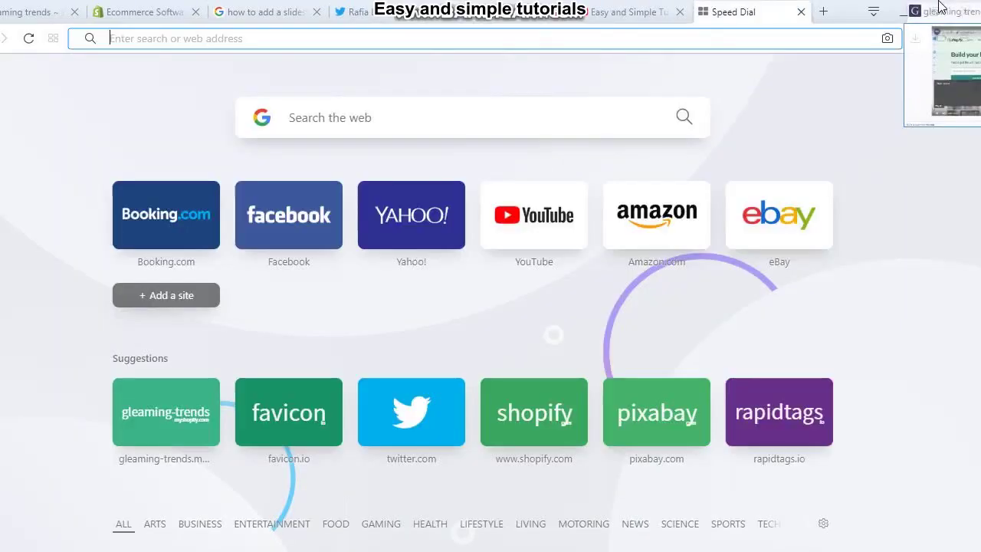
# Reload the store preview and scroll past the newsletter to the Gleaming-trends video.
pyautogui.click(773, 6)
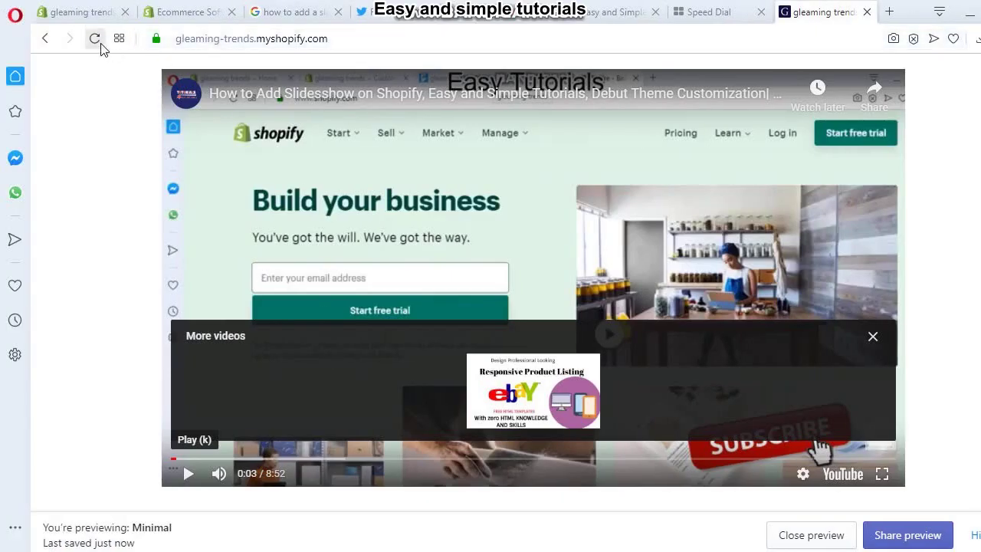
pyautogui.click(95, 39)
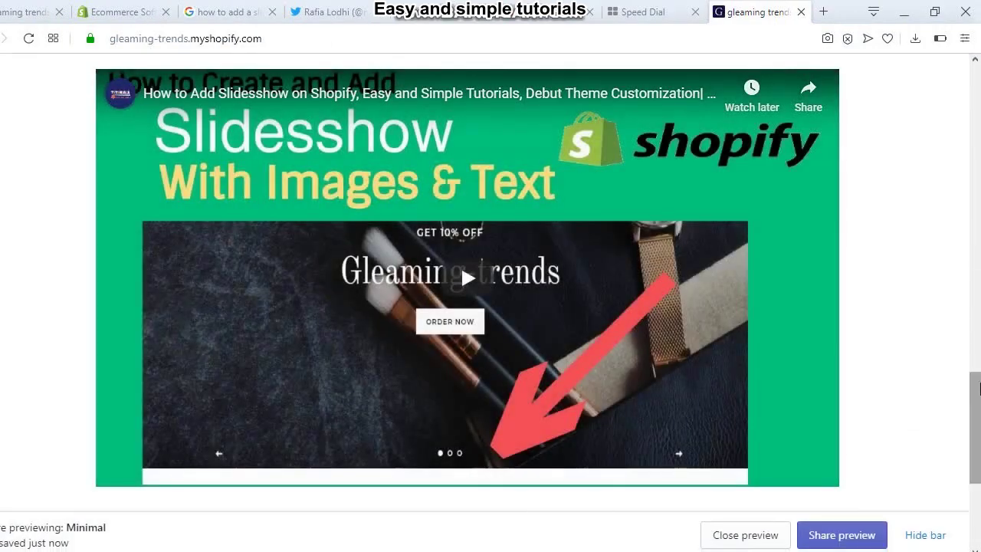
pyautogui.moveTo(979, 387)
pyautogui.mouseDown()
pyautogui.moveTo(974, 61)
pyautogui.moveTo(959, 131)
pyautogui.moveTo(974, 70)
pyautogui.mouseUp()
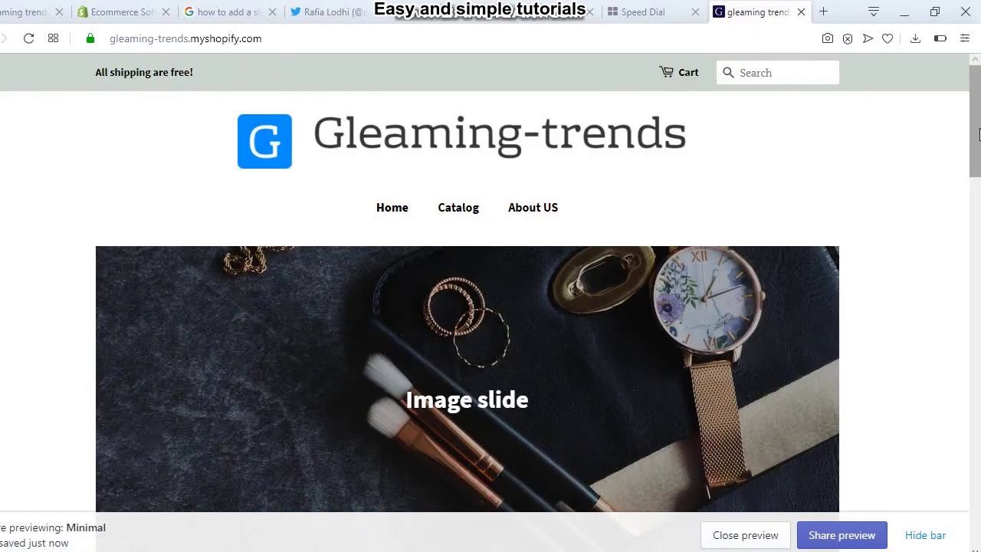
pyautogui.moveTo(977, 84); pyautogui.dragTo(978, 322)
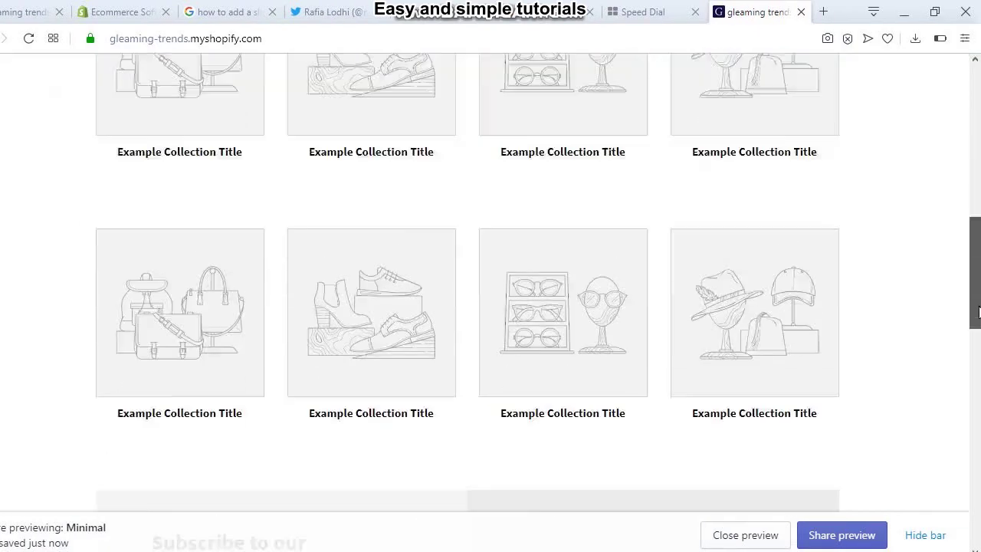
pyautogui.scroll(-5, 345, 381)
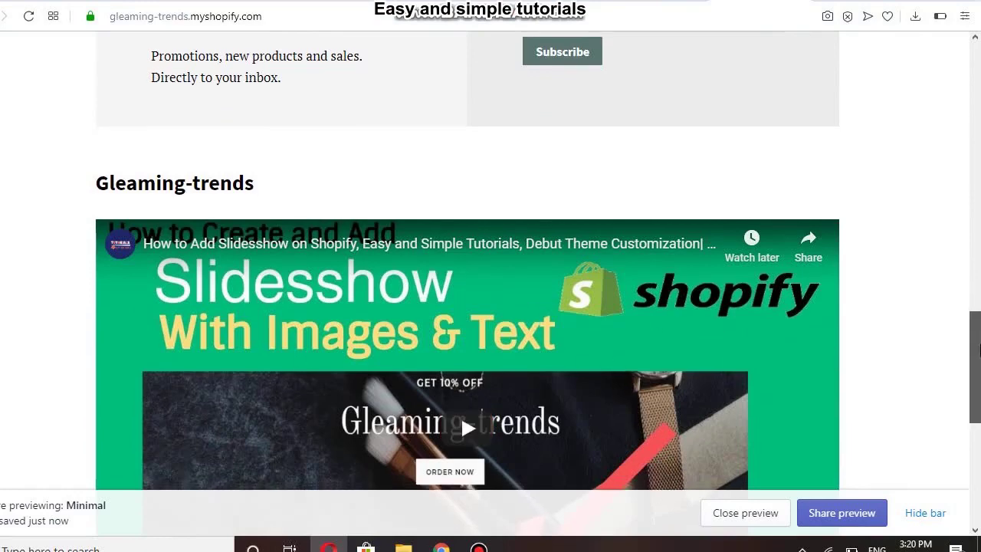
pyautogui.moveTo(976, 338); pyautogui.dragTo(979, 376)
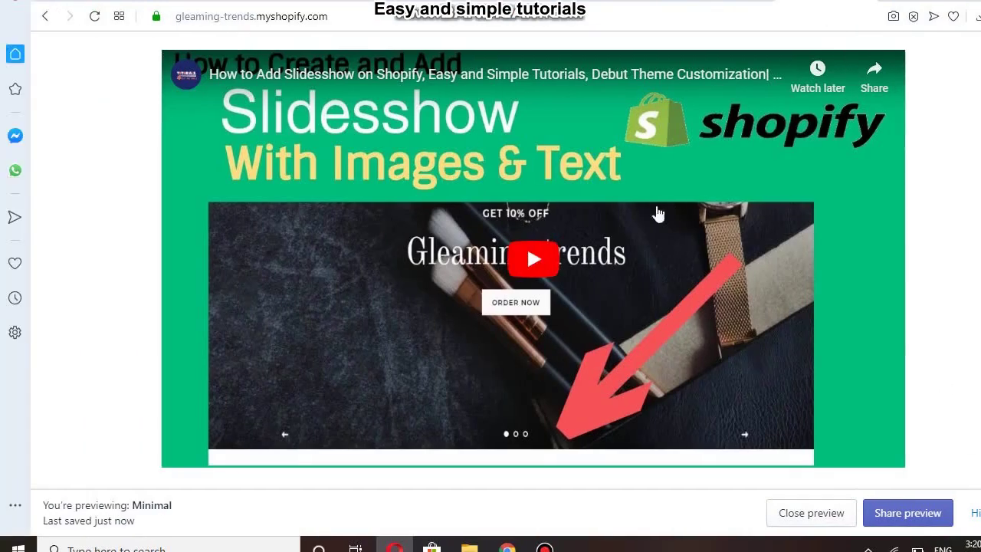
# Play the embedded slideshow tutorial, mute it, and scroll back up to the collection list.
pyautogui.click(488, 261)
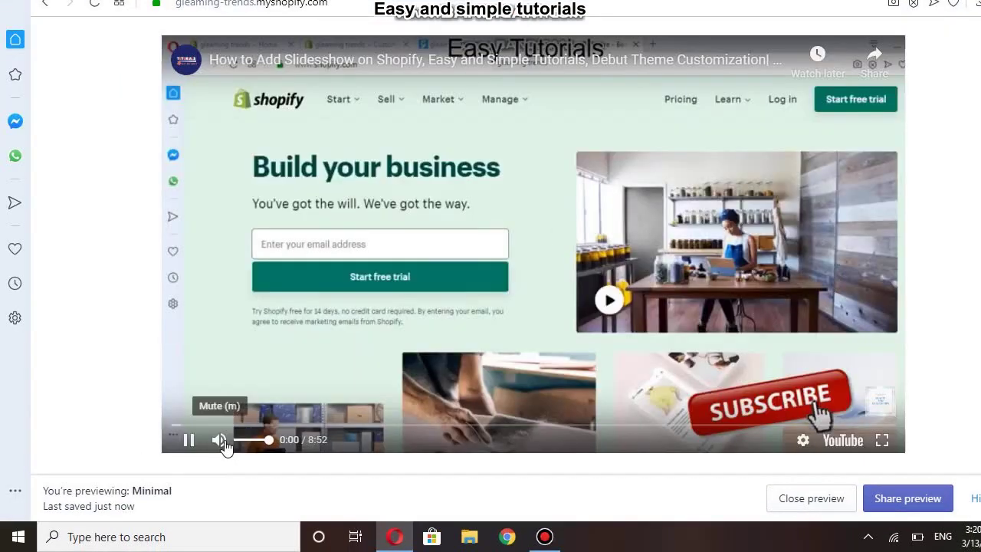
pyautogui.click(220, 440)
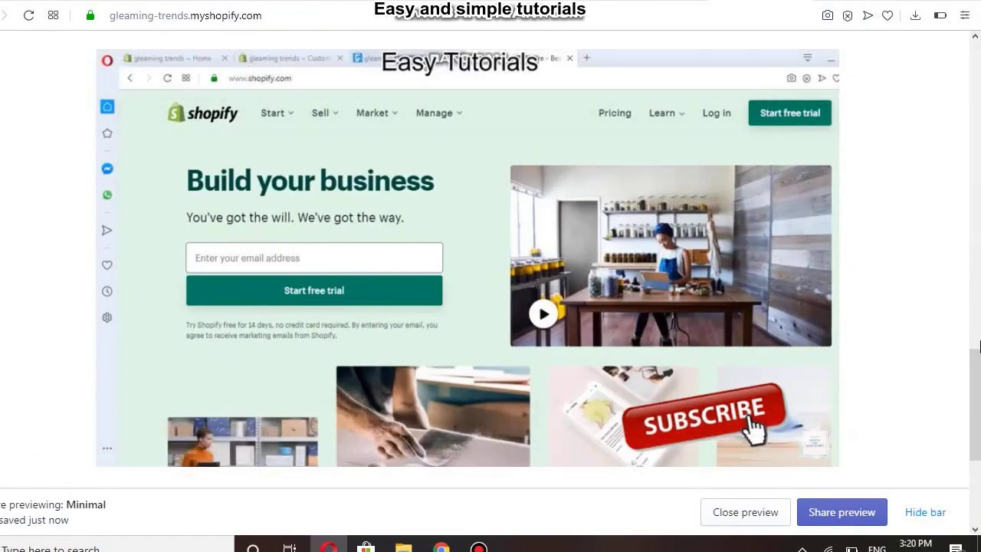
pyautogui.moveTo(975, 346); pyautogui.dragTo(975, 109)
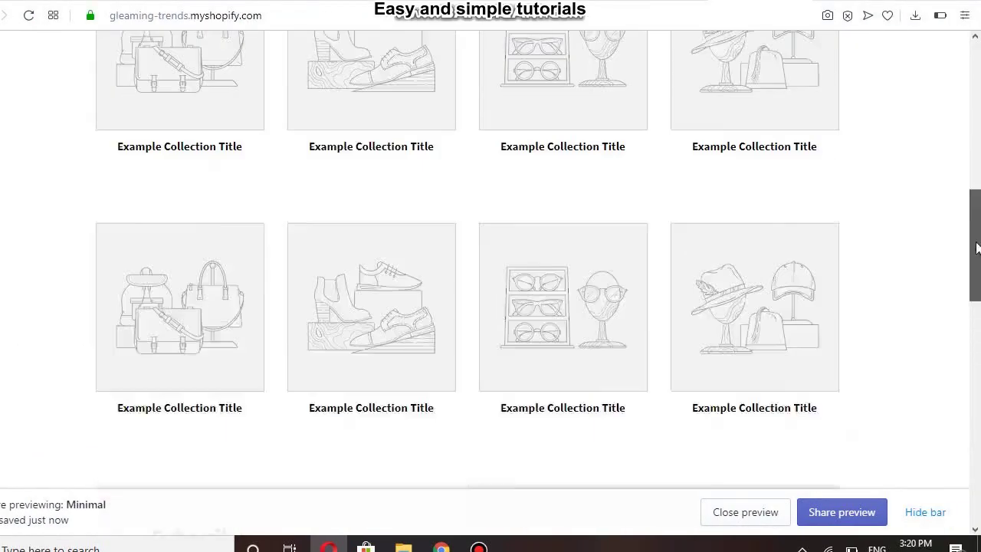